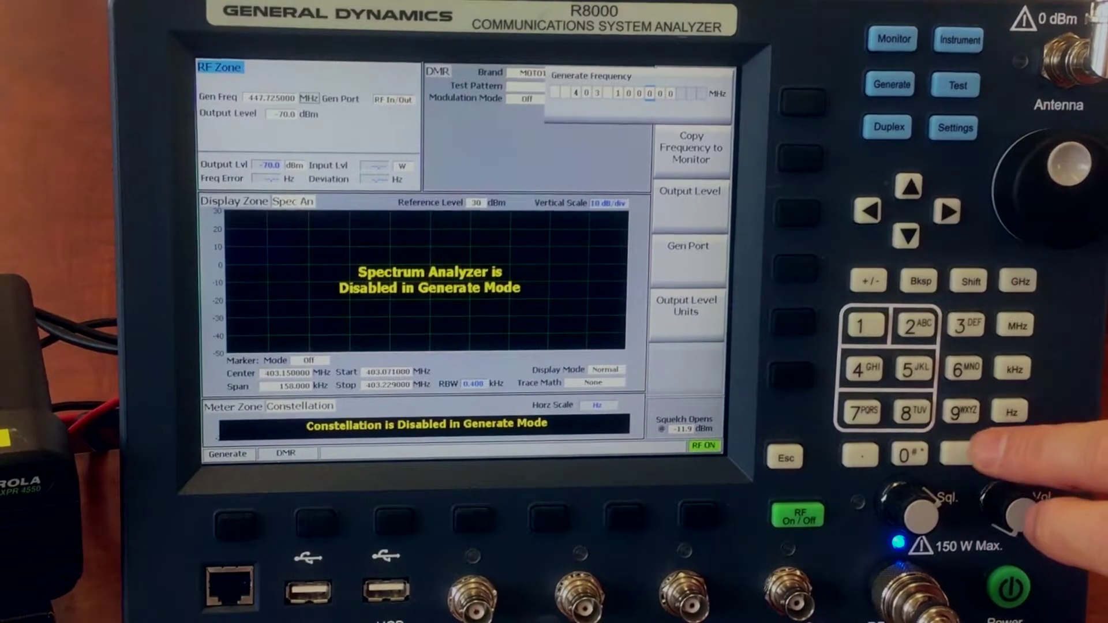
Set the R8000 analyzer's generate frequency to 403.150 MHz and auto-tune the 403.150 MHz front end filter point in MOTOTRBO Tuner
type("5")
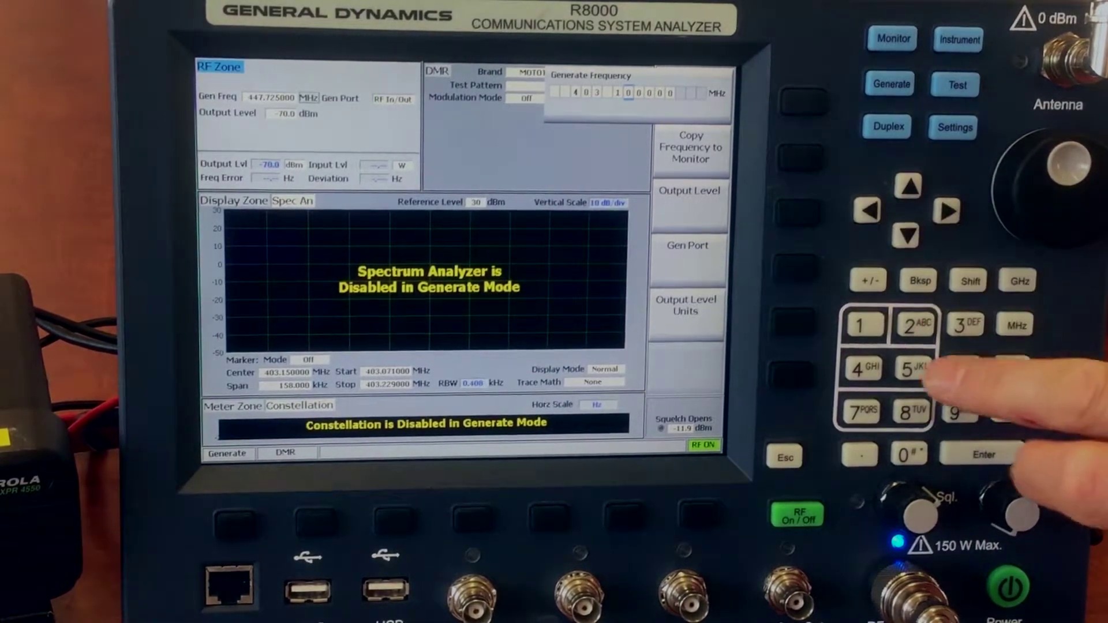
key("Return")
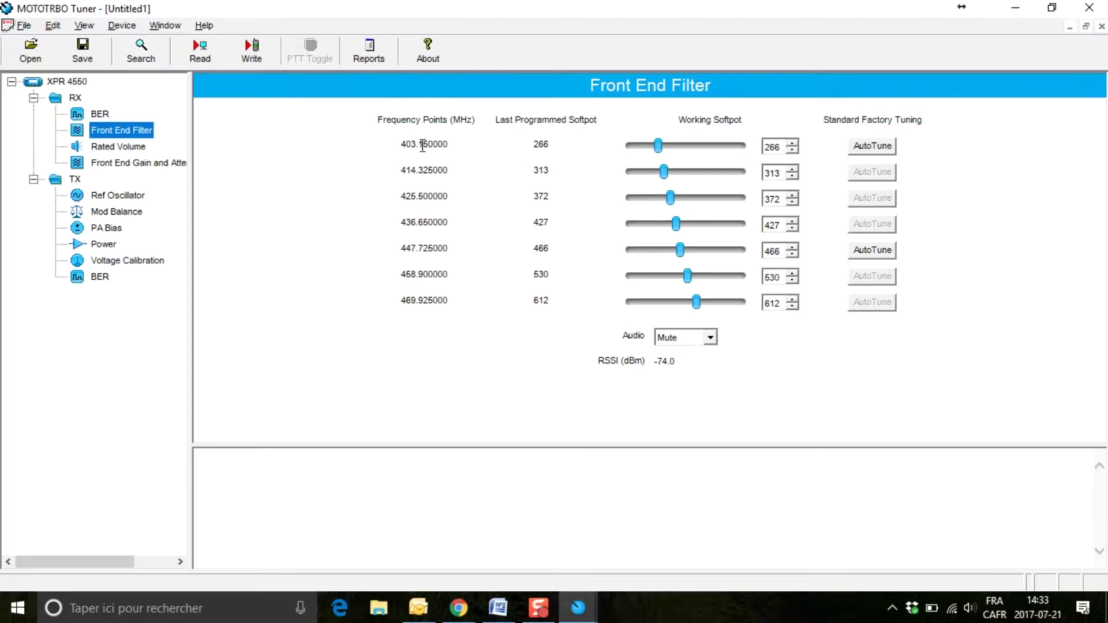
left_click(885, 147)
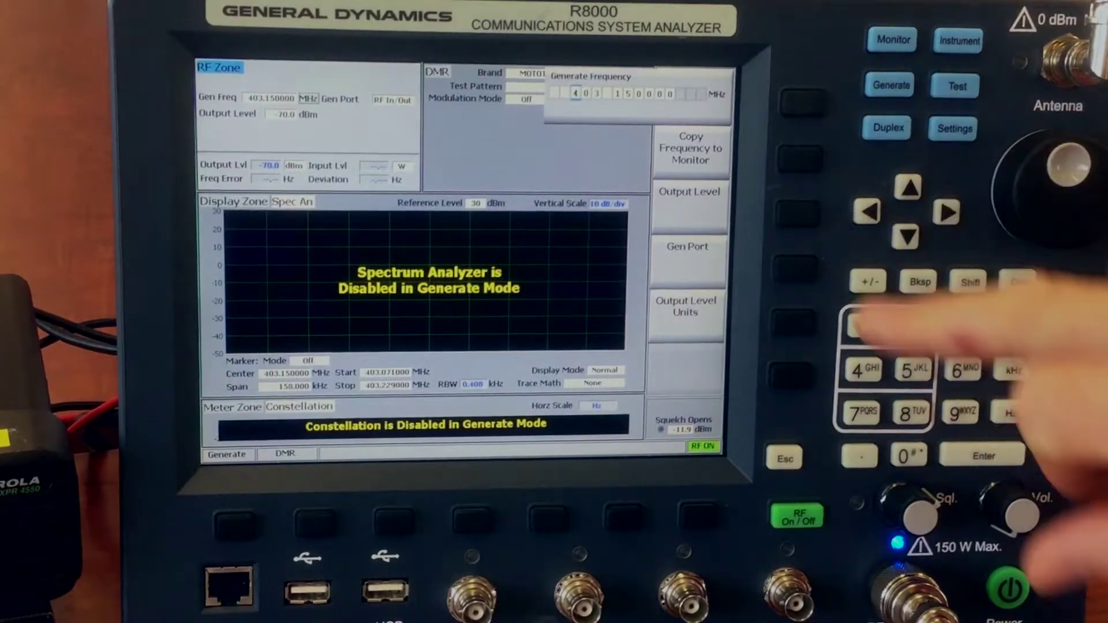
Set the R8000 analyzer's generate frequency to 447.725 MHz and auto-tune the 447.725 MHz front end filter point in MOTOTRBO Tuner
type("447.72")
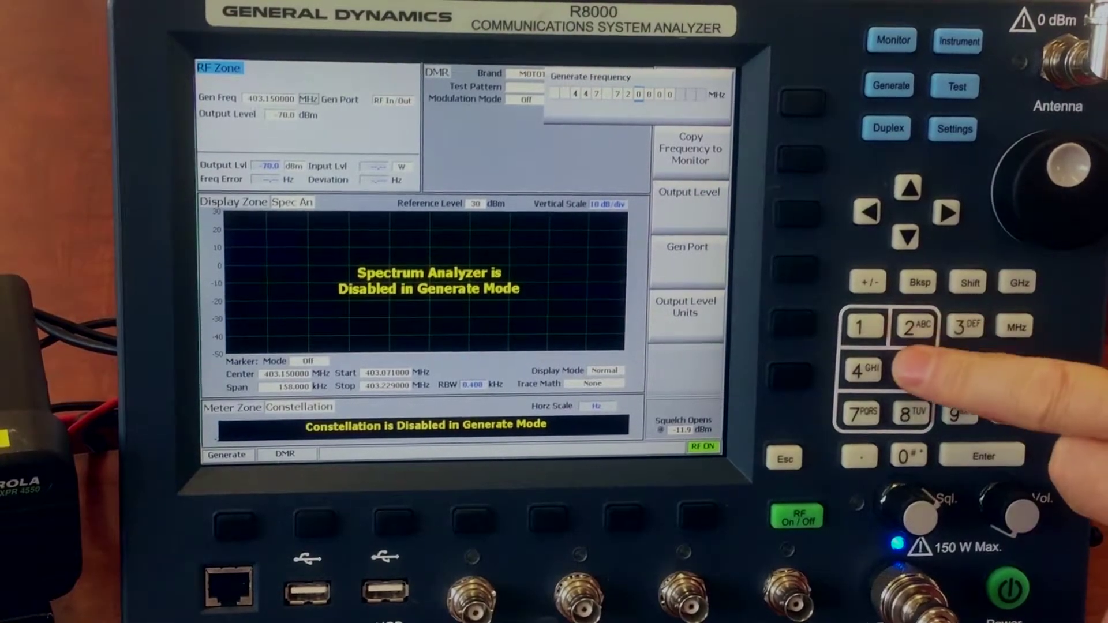
type("5")
key("Return")
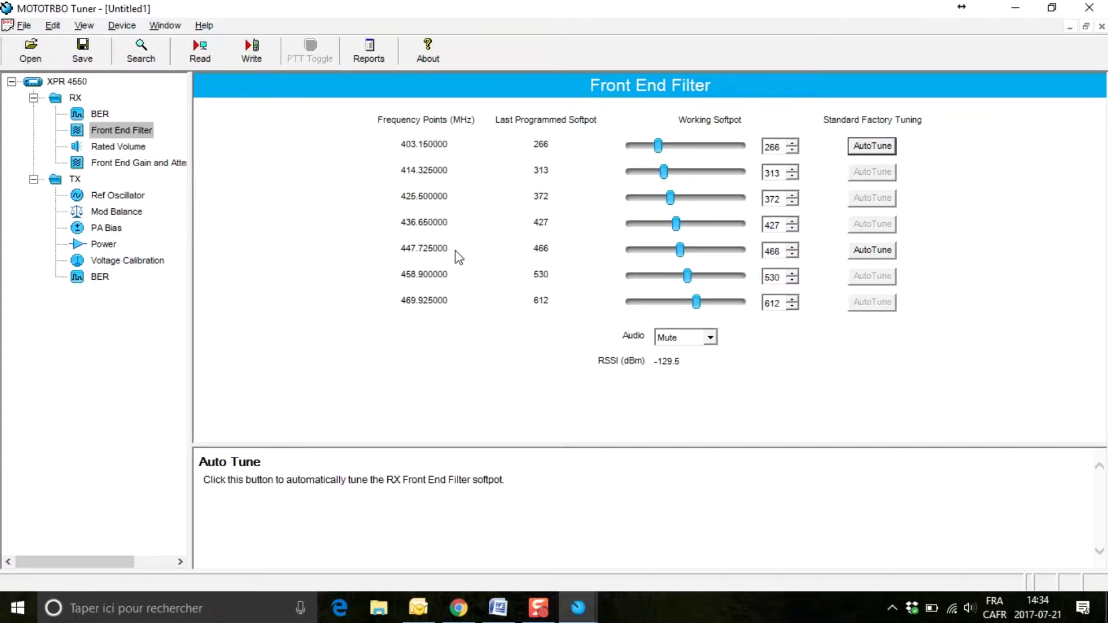
left_click(876, 249)
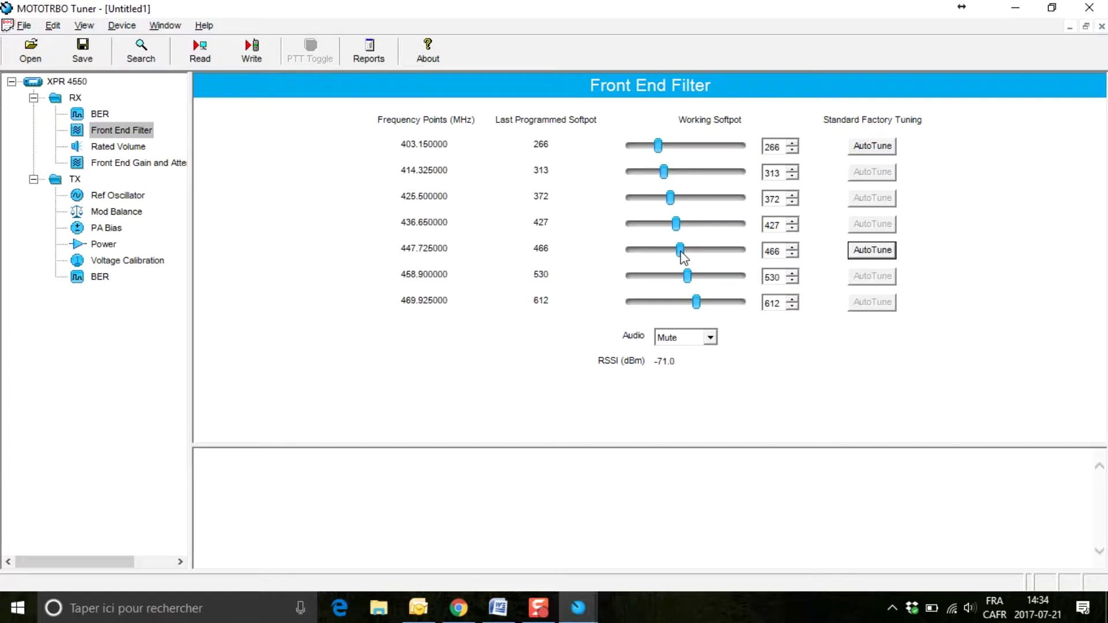
Try high and low working softpot values at 447.725 MHz, settle on 473 and write the tuning to the radio
left_click_drag(681, 254, 729, 255)
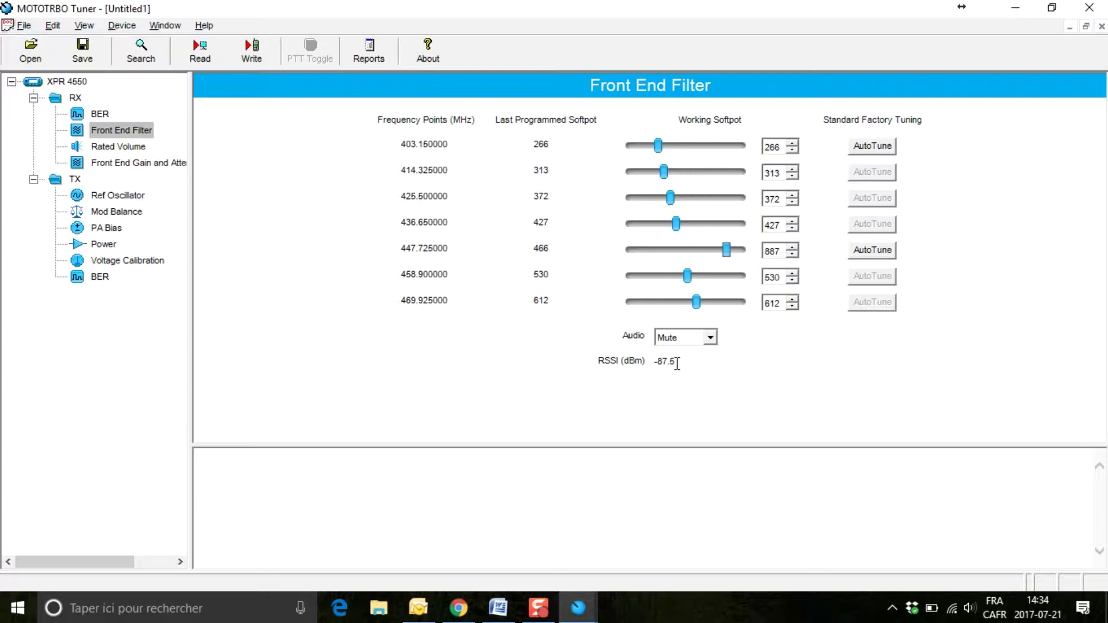
left_click_drag(727, 250, 694, 261)
left_click(635, 252)
left_click_drag(635, 255, 685, 253)
left_click_drag(682, 252, 680, 252)
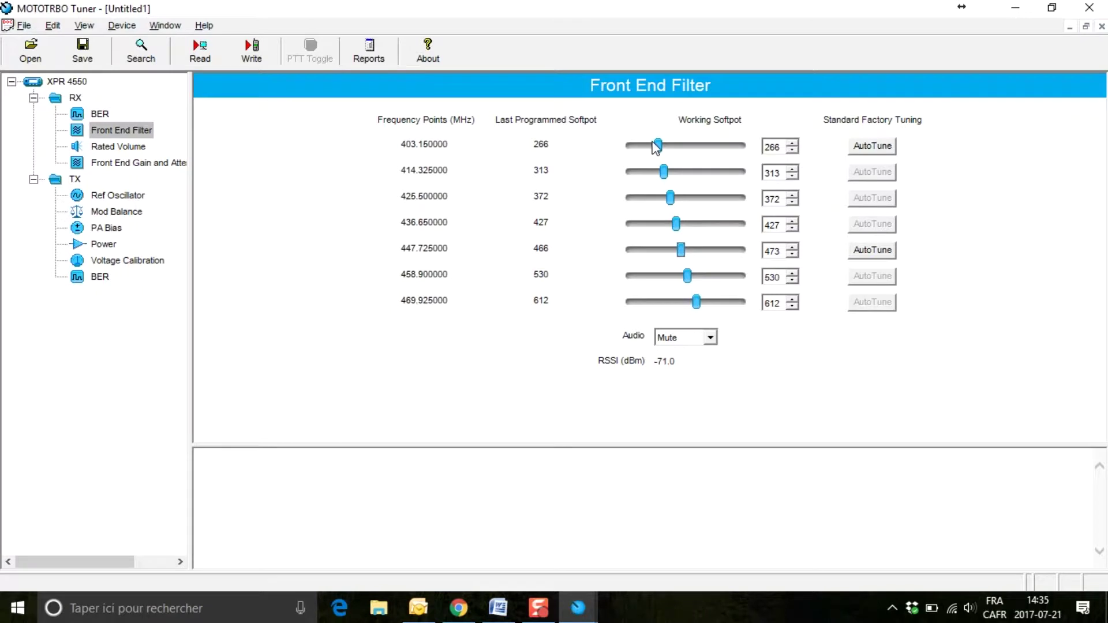
left_click(257, 55)
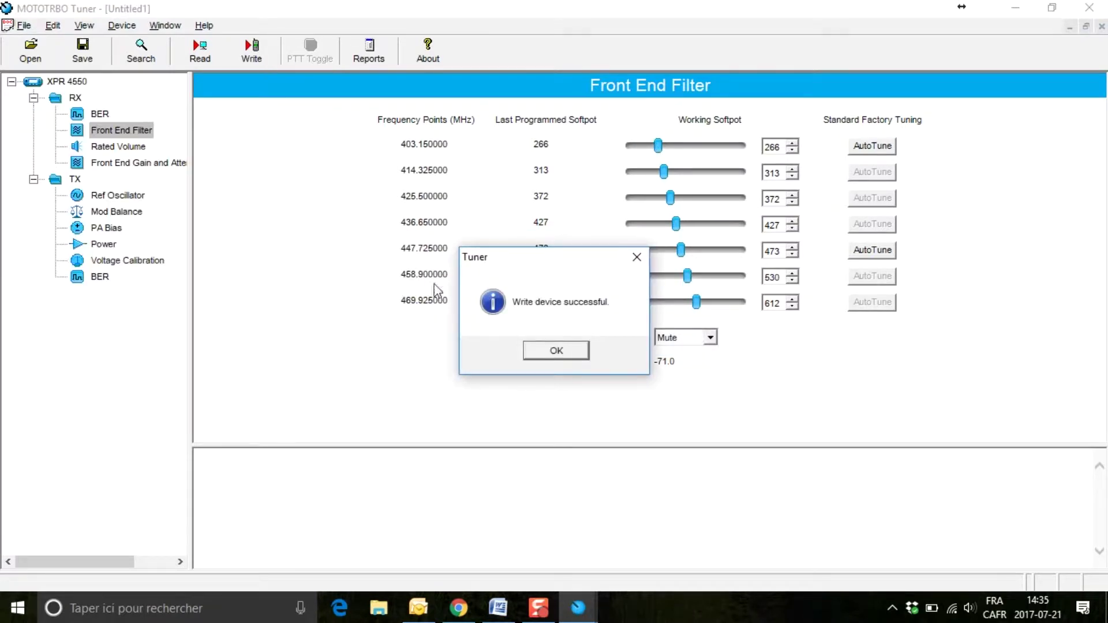
left_click(572, 355)
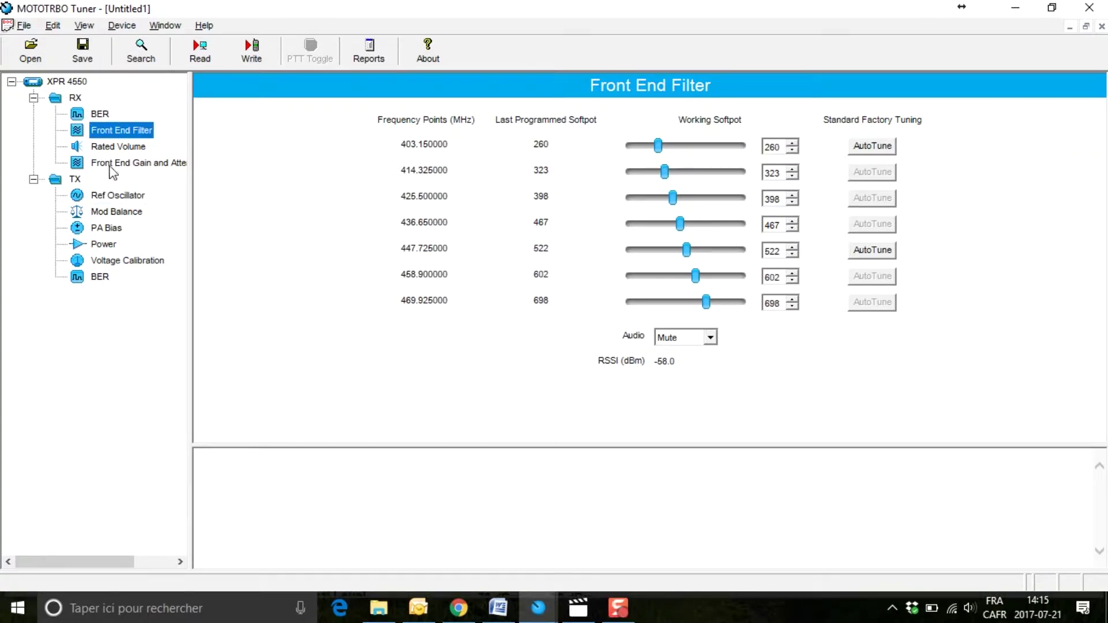
Show the TX Ref Oscillator tuning and put the R8000 analyzer in Monitor mode at 469.975 MHz
left_click(117, 195)
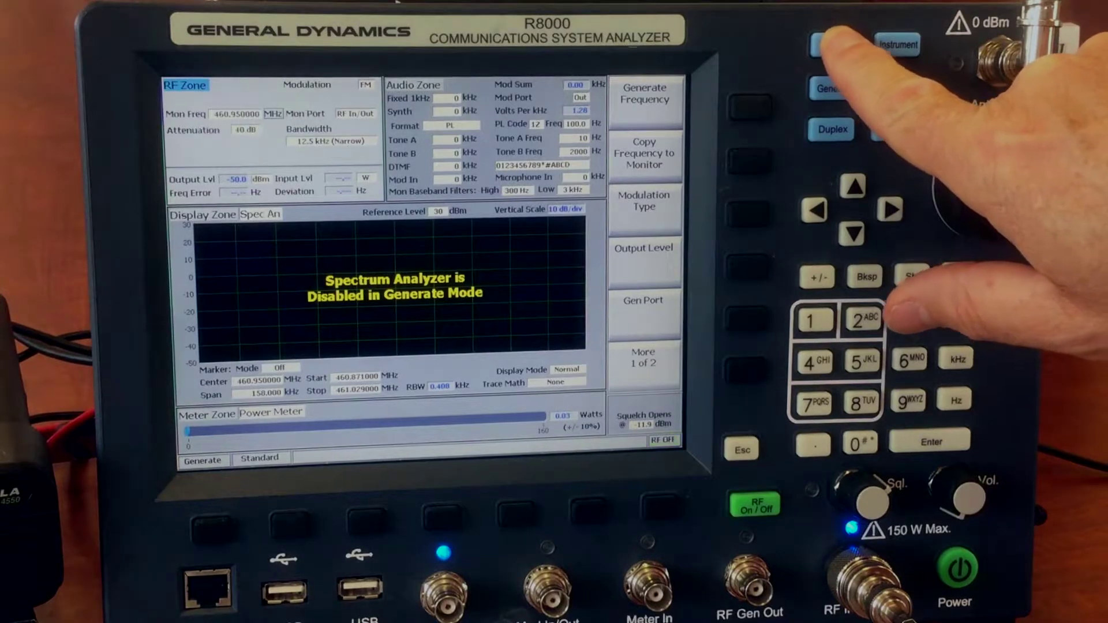
left_click(831, 44)
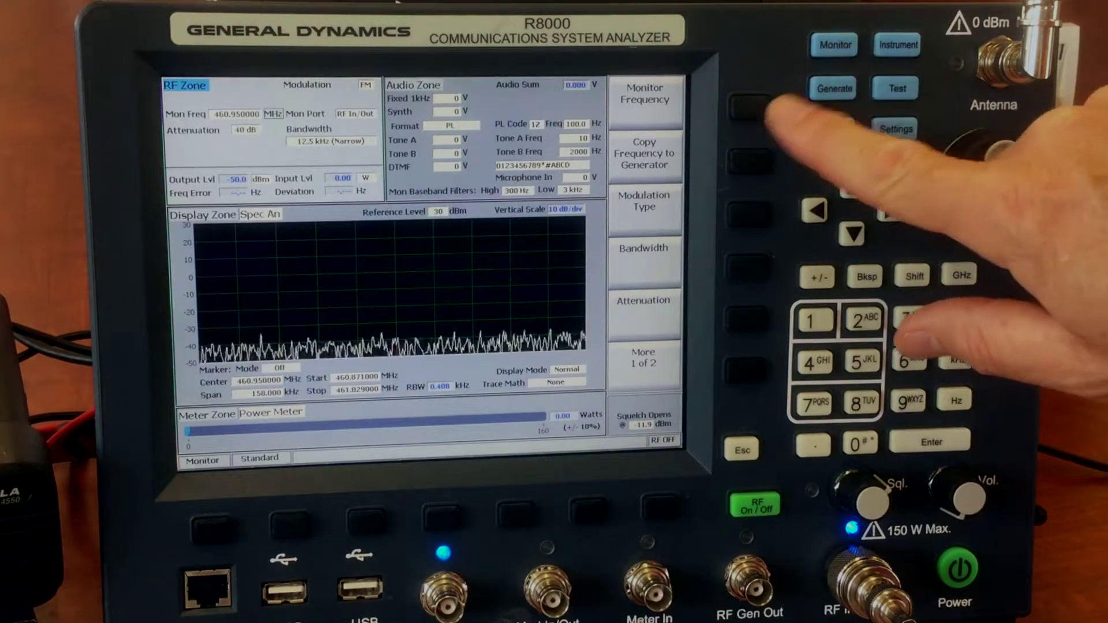
left_click(749, 108)
left_click(816, 362)
left_click(911, 359)
left_click(910, 400)
left_click(909, 400)
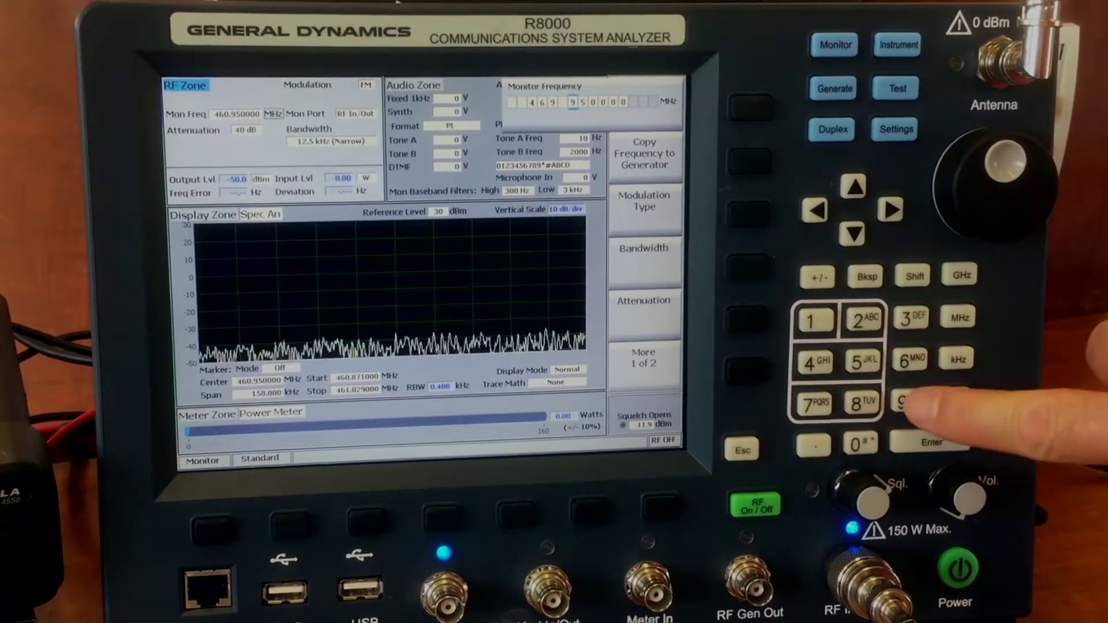
left_click(816, 403)
left_click(864, 360)
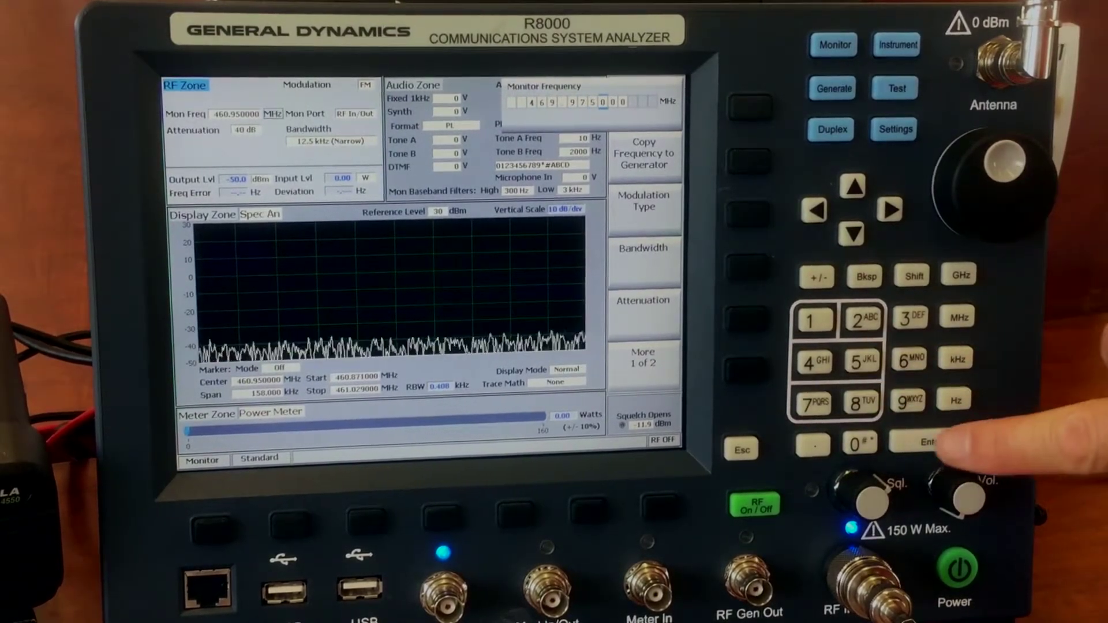
left_click(931, 442)
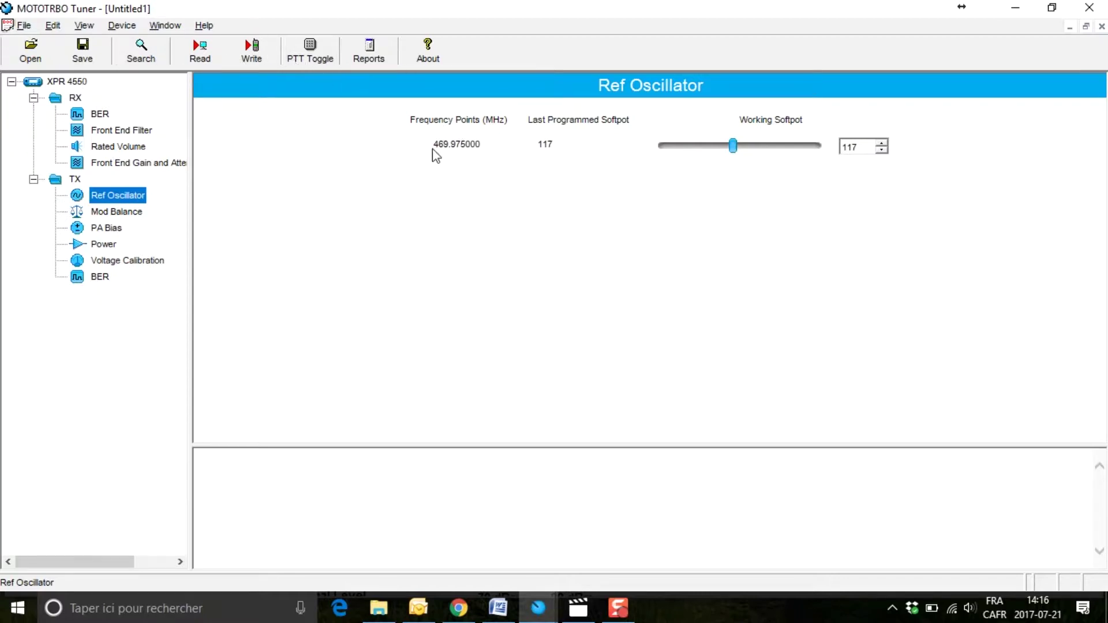
Key the radio in MOTOTRBO Tuner to test the Ref Oscillator softpot, settle on 117 and write the tuning to the radio
left_click(480, 145)
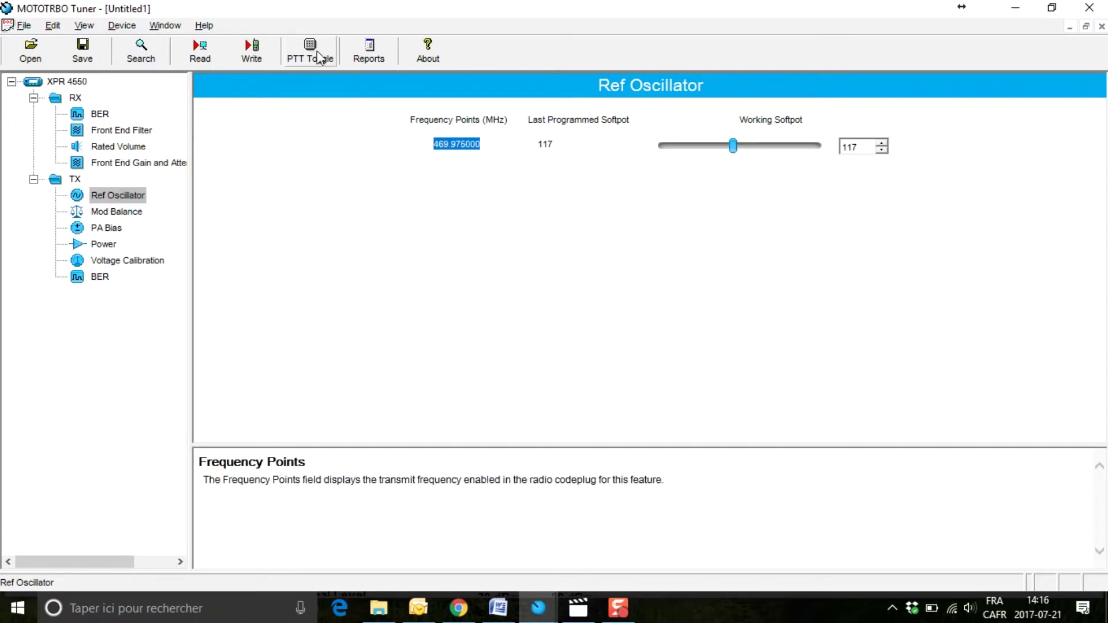
left_click(324, 64)
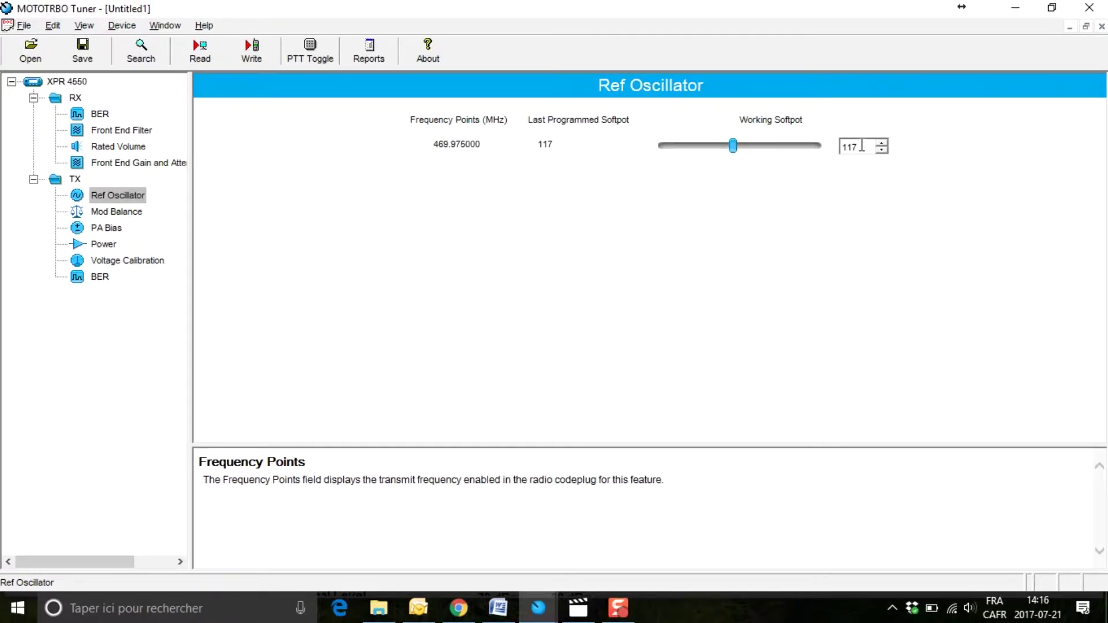
left_click_drag(734, 149, 769, 151)
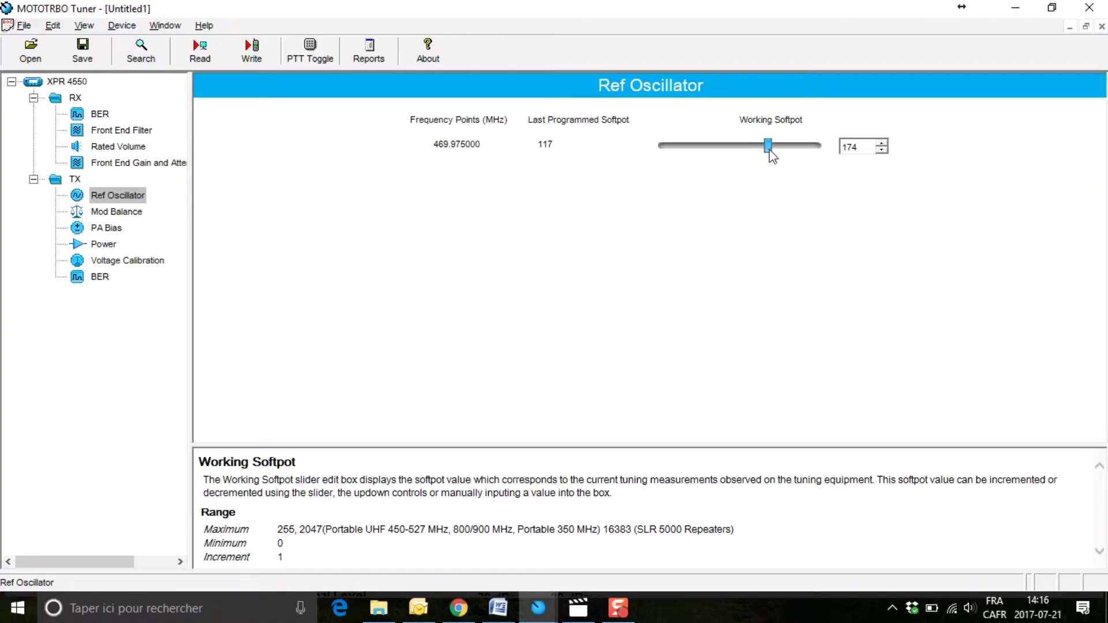
left_click_drag(769, 152, 713, 152)
left_click(253, 52)
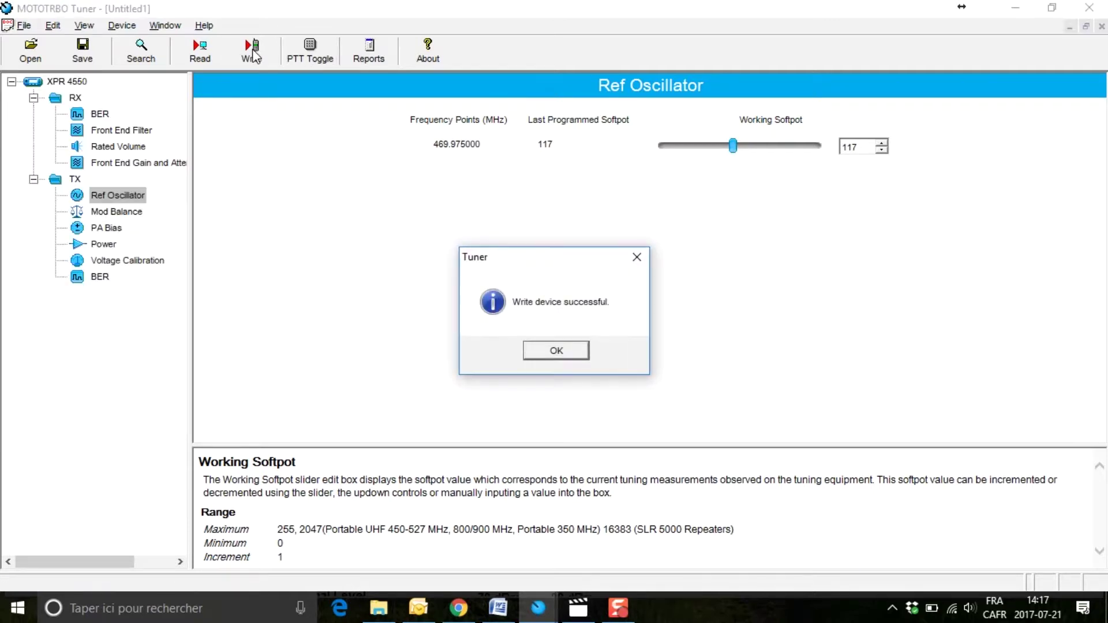
left_click(563, 352)
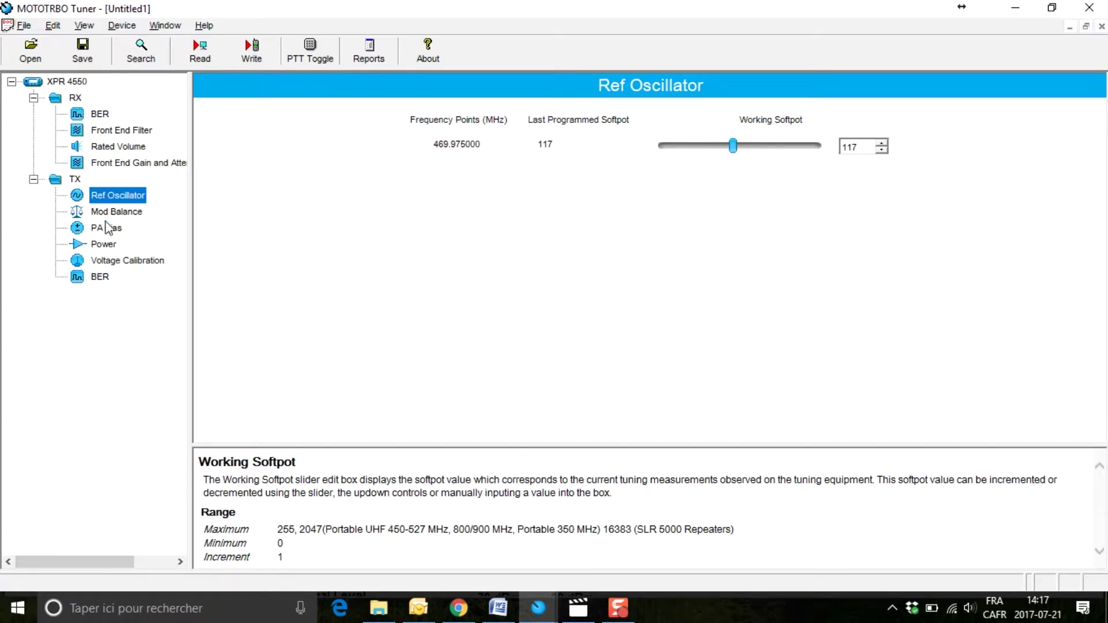
Show the TX Power tuning and set the R8000 analyzer's monitor frequency to 403.100 MHz
left_click(107, 244)
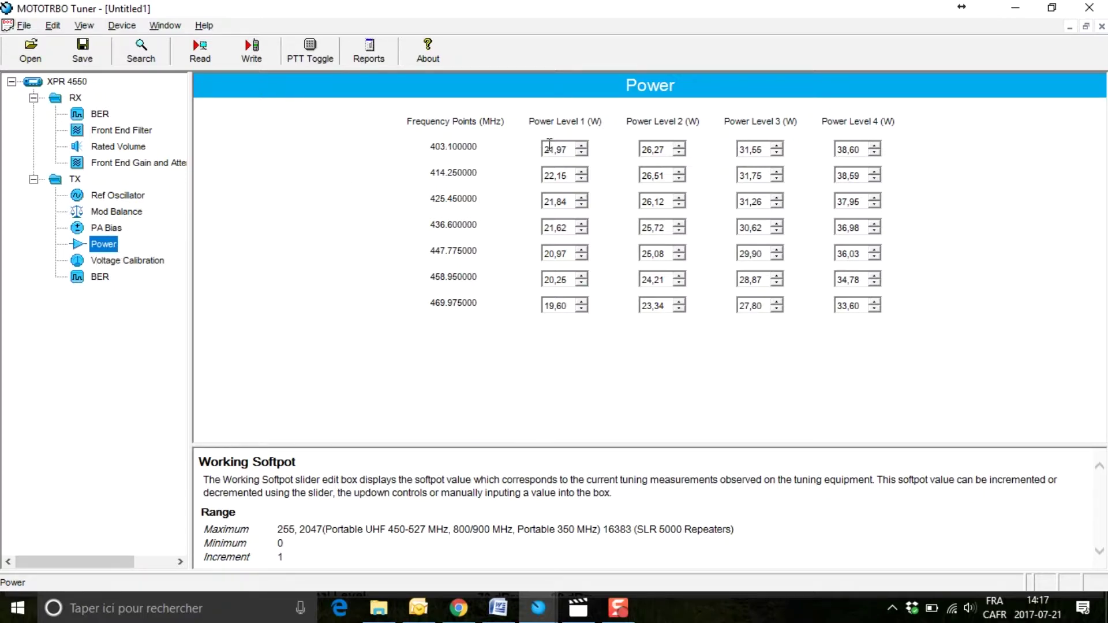
left_click(568, 150)
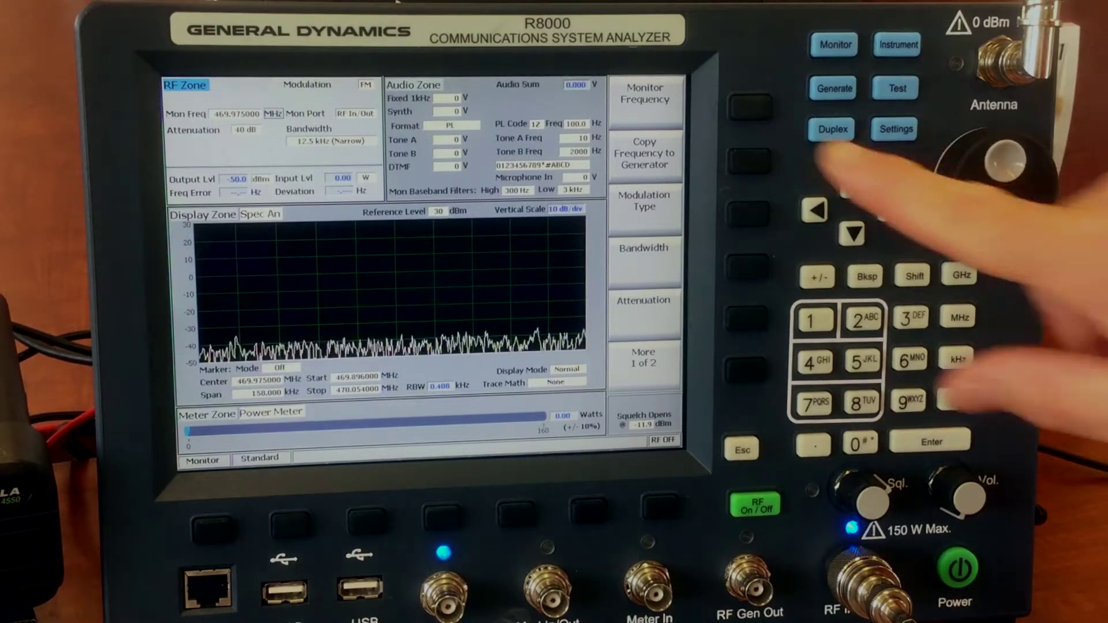
left_click(749, 106)
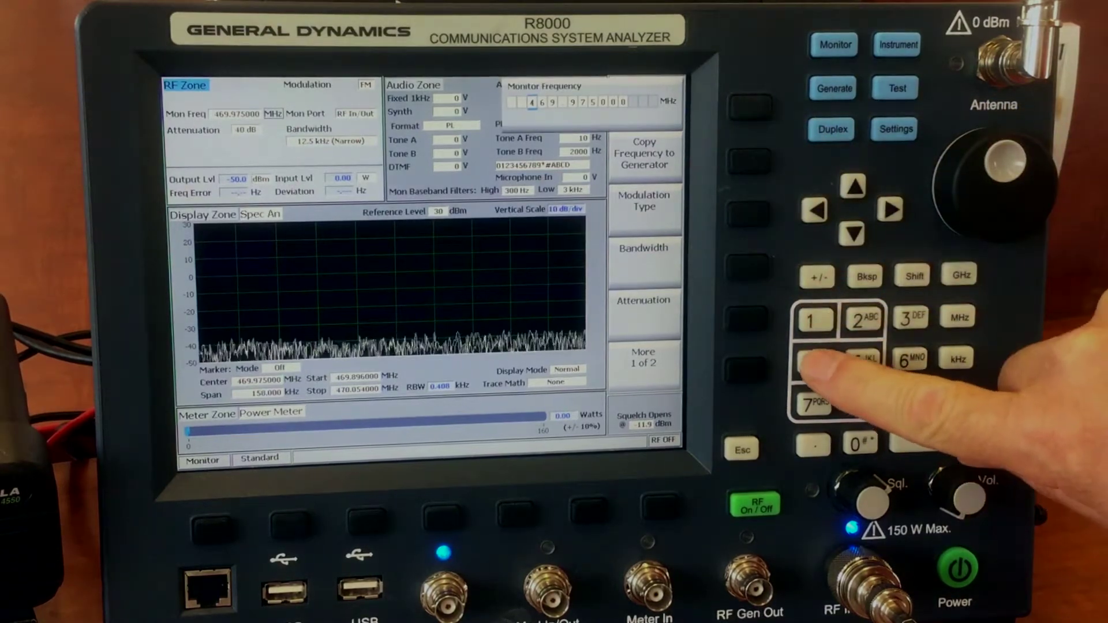
type("403.")
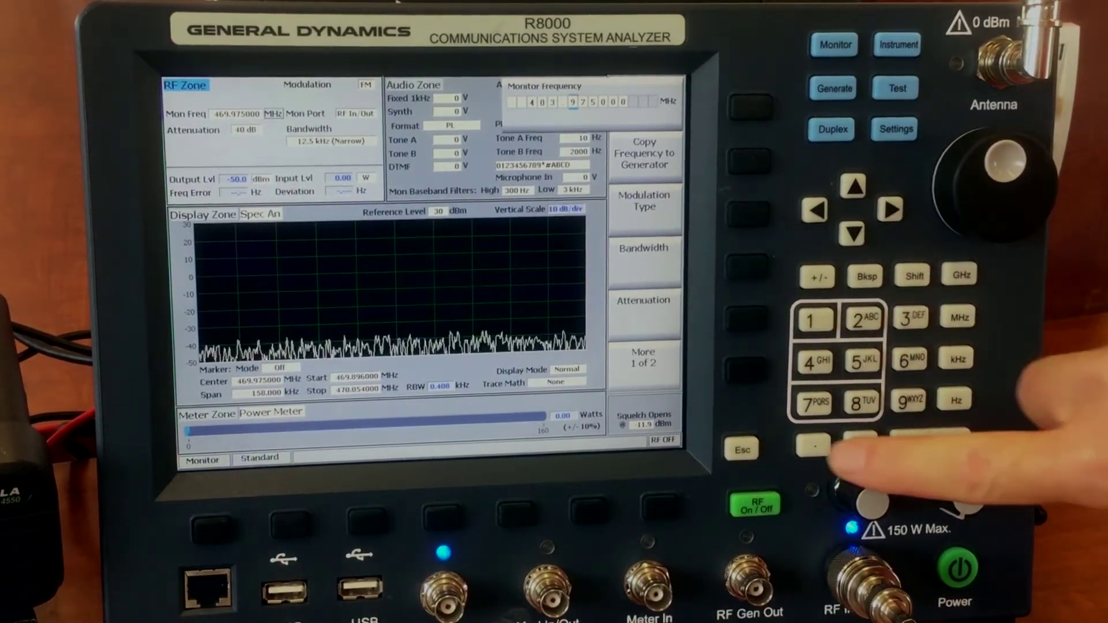
type("1")
type("00")
key("Return")
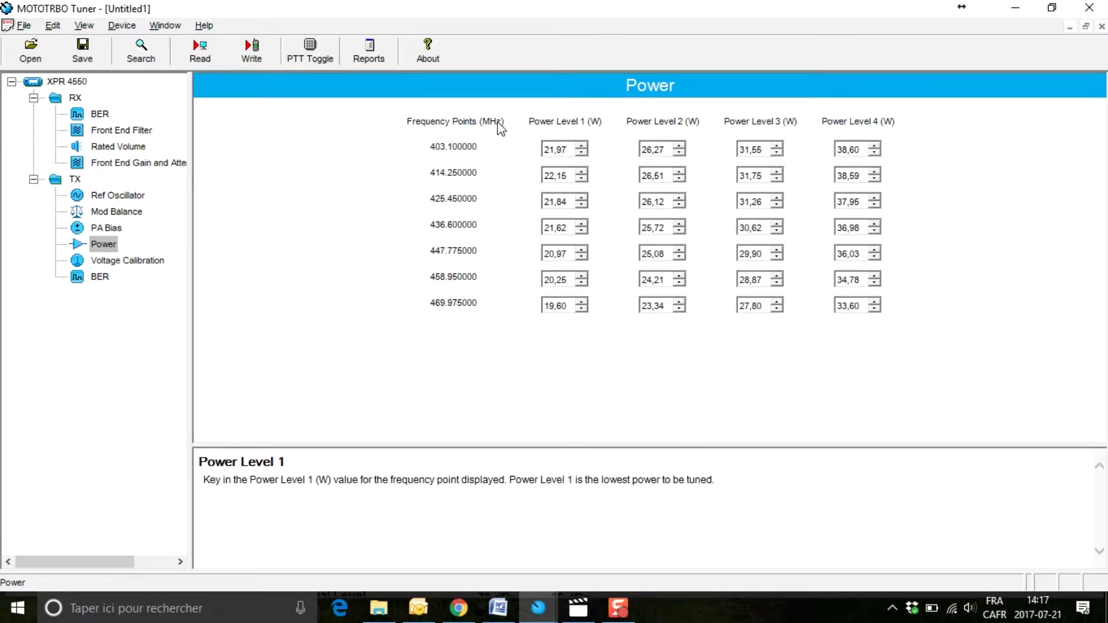
Key the radio's transmitter from MOTOTRBO Tuner and set the R8000 analyzer's input level units to Watts
left_click(309, 63)
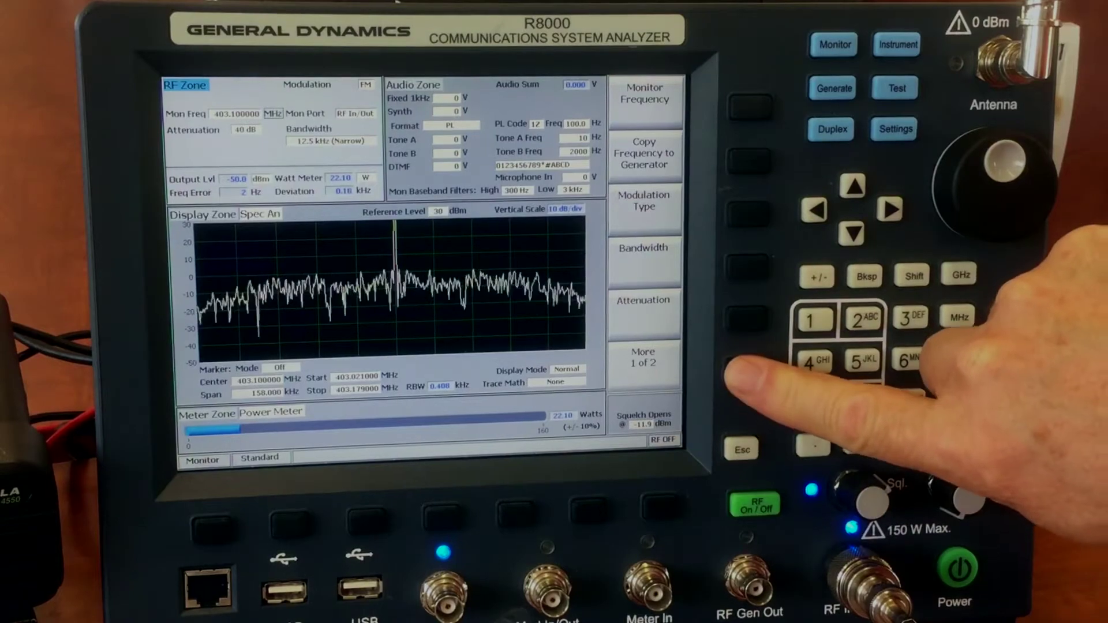
left_click(749, 370)
left_click(748, 213)
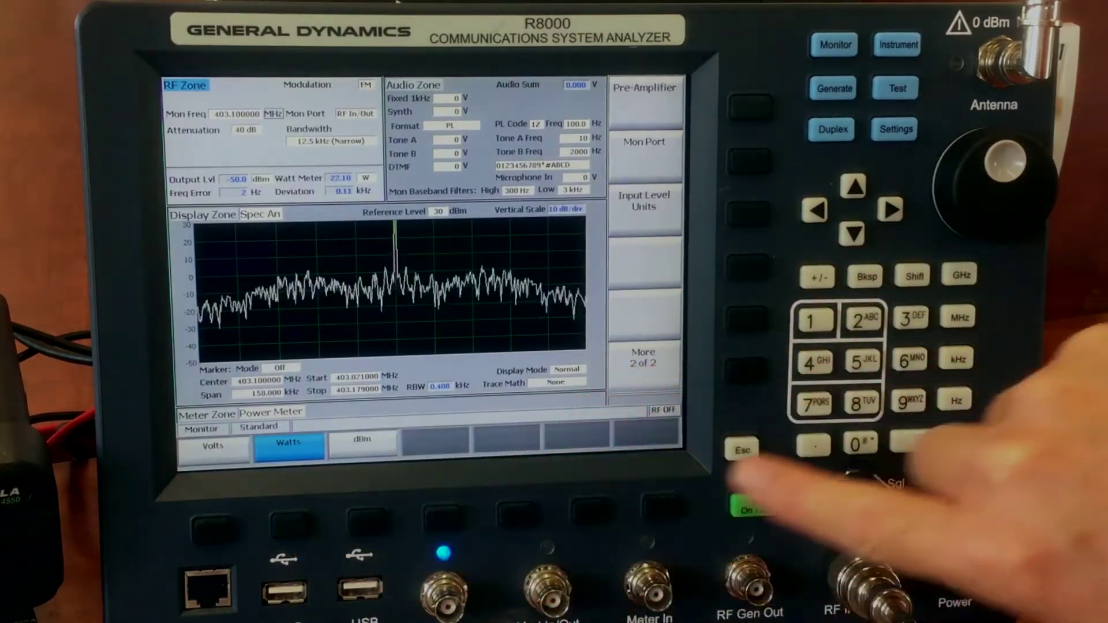
left_click(288, 523)
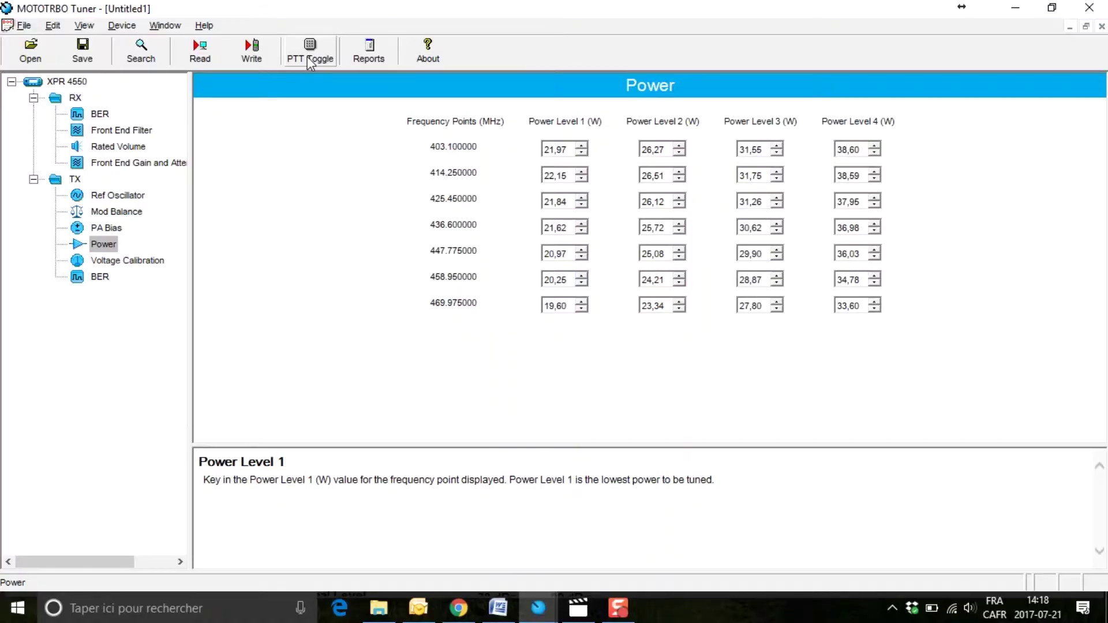
Stop the transmission from MOTOTRBO Tuner and set Power Level 1 at 403.100 MHz to 22,10 W
left_click(310, 55)
left_click_drag(573, 149, 542, 151)
type("22,10")
left_click(564, 176)
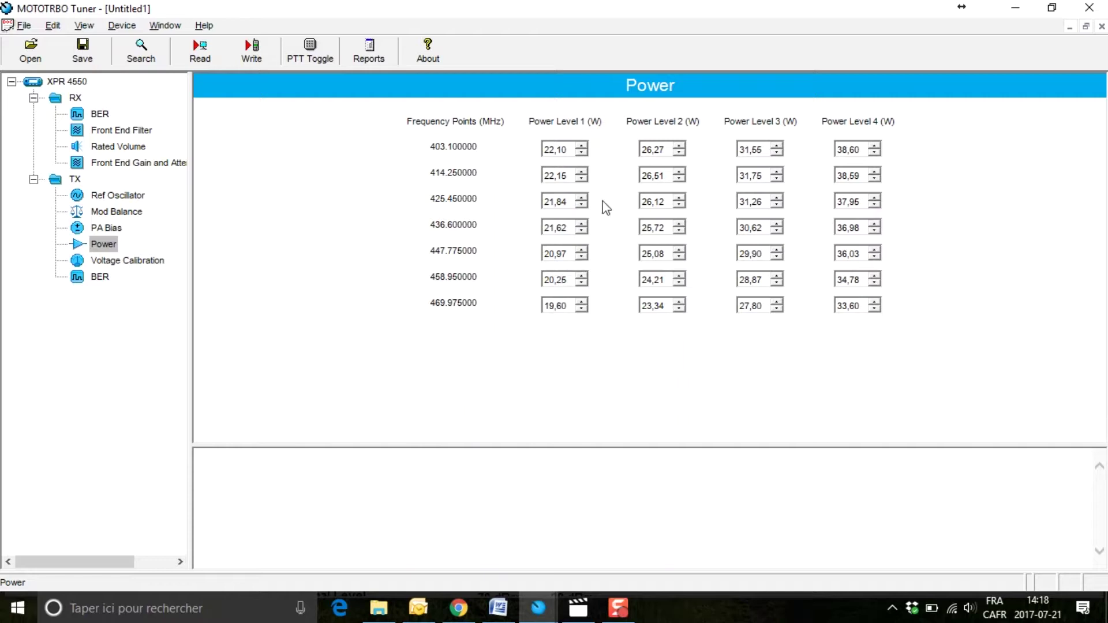
Write the TX power tuning to the radio and close MOTOTRBO Tuner
left_click(655, 150)
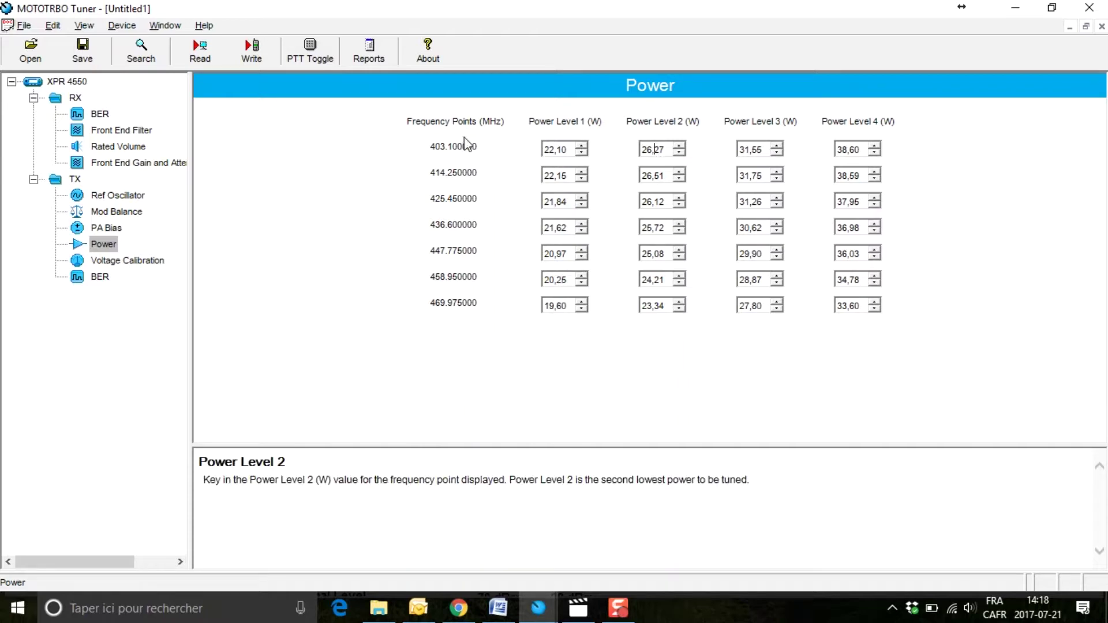
left_click(664, 176)
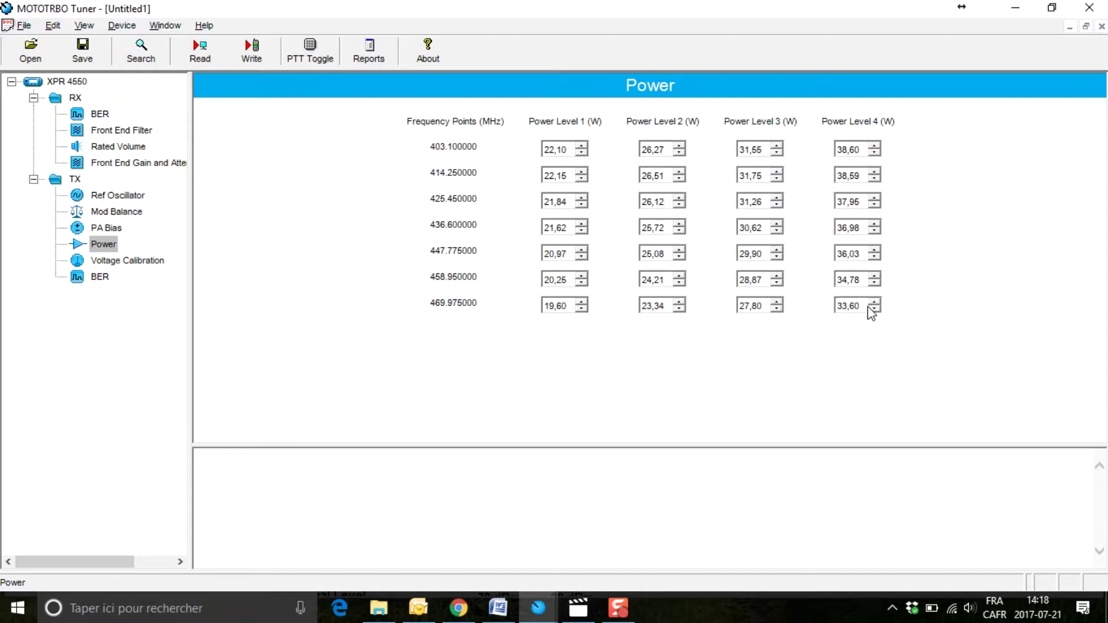
left_click(244, 51)
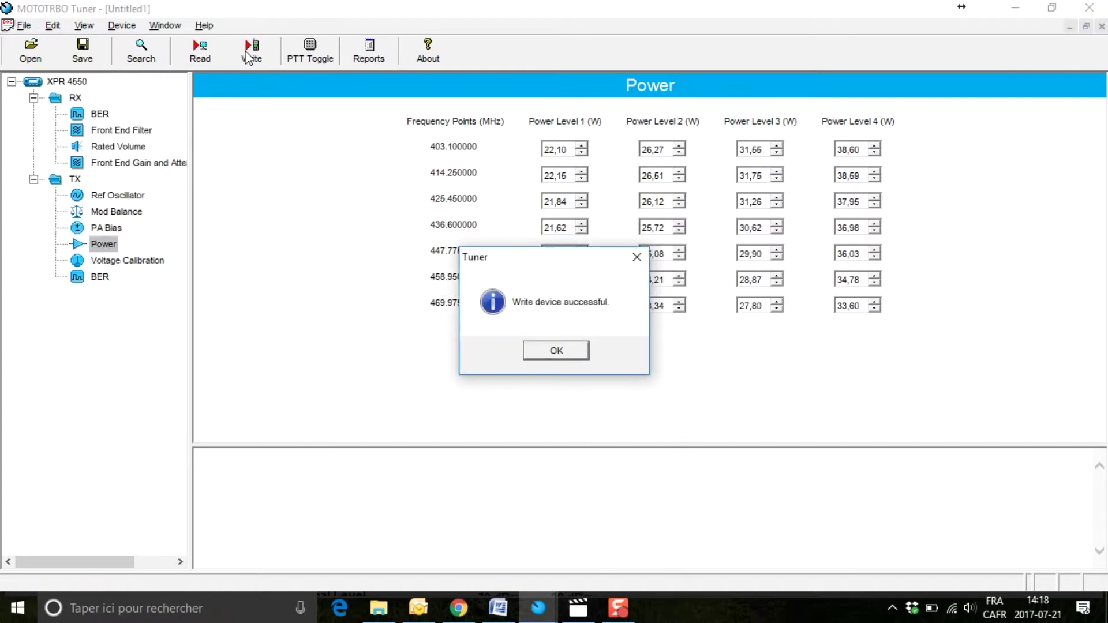
left_click(557, 351)
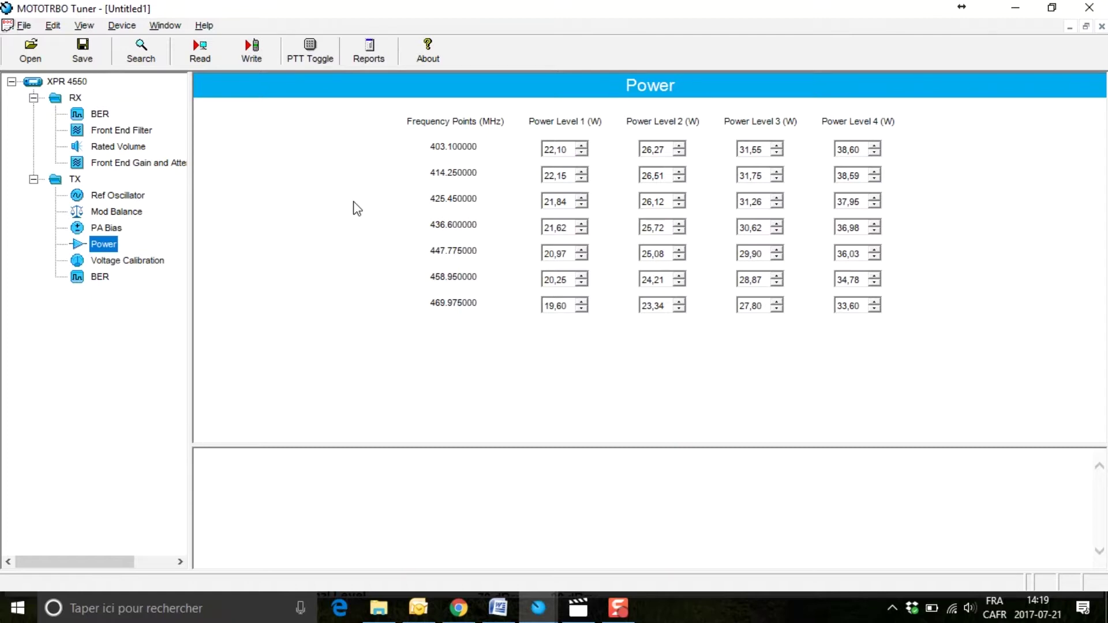
left_click(1089, 14)
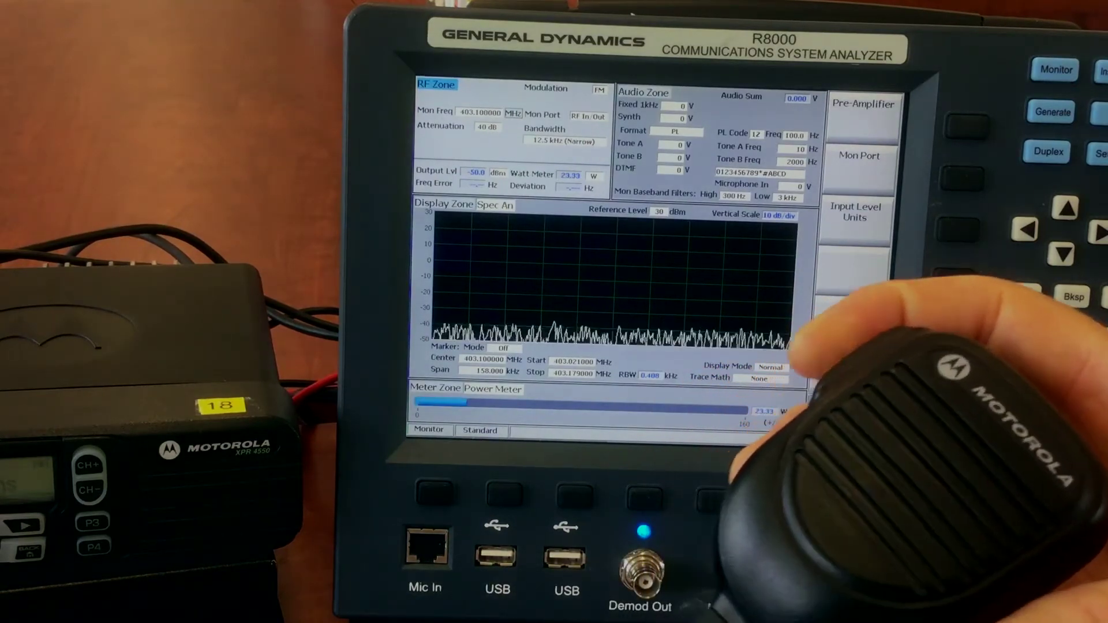
Set the R8000 analyzer's monitor frequency to 460.950 MHz
left_click(950, 378)
left_click(967, 125)
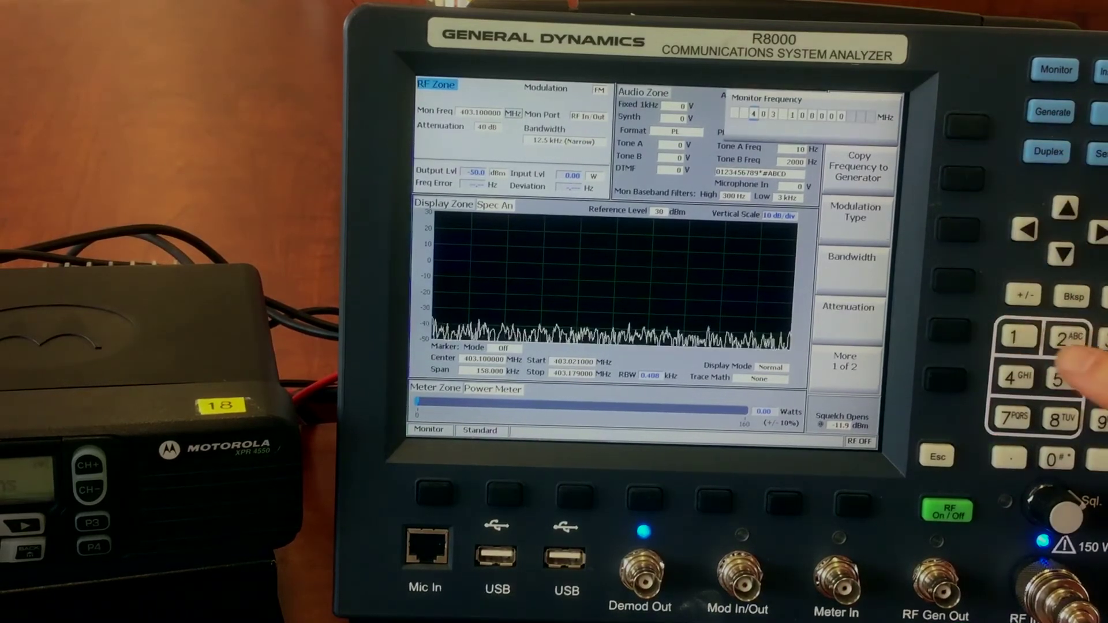
left_click(1018, 378)
left_click(1100, 380)
left_click(1057, 460)
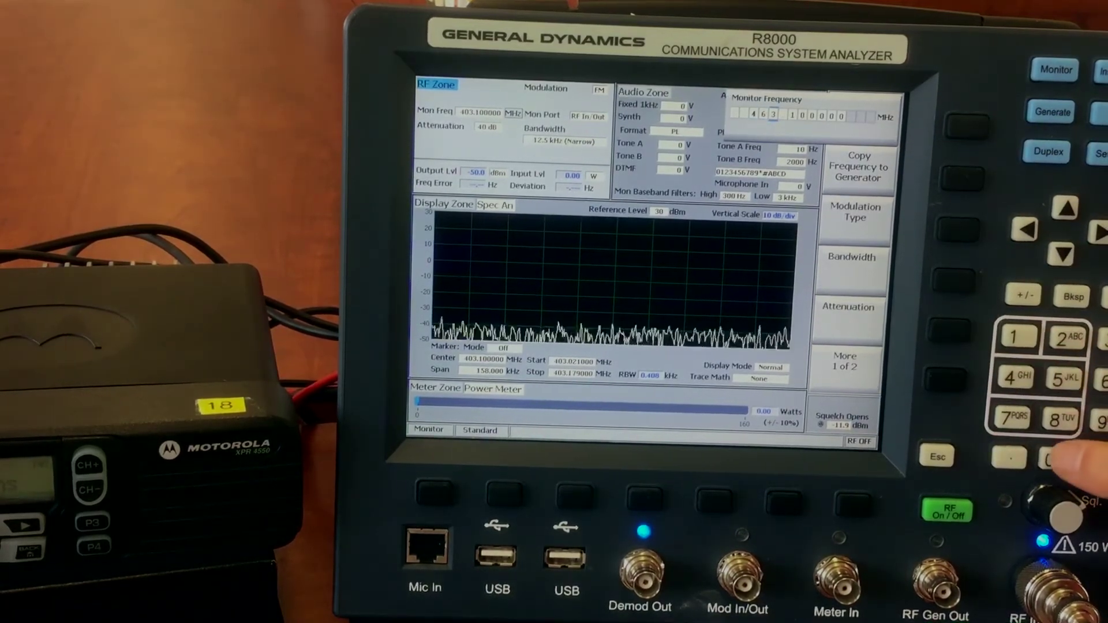
left_click(1100, 421)
left_click(1066, 378)
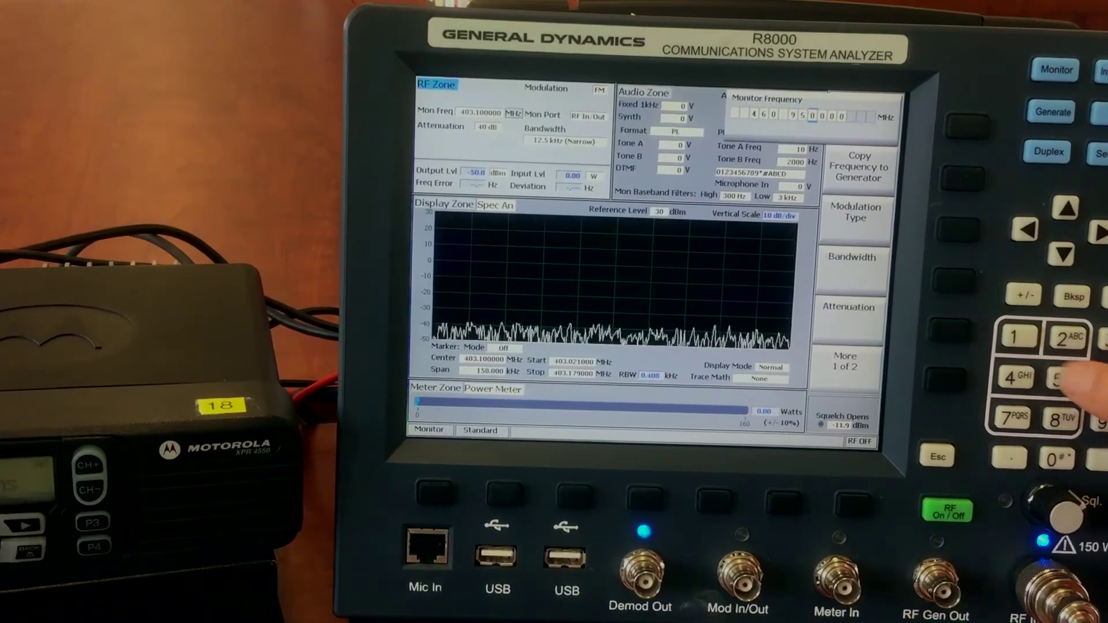
key("Return")
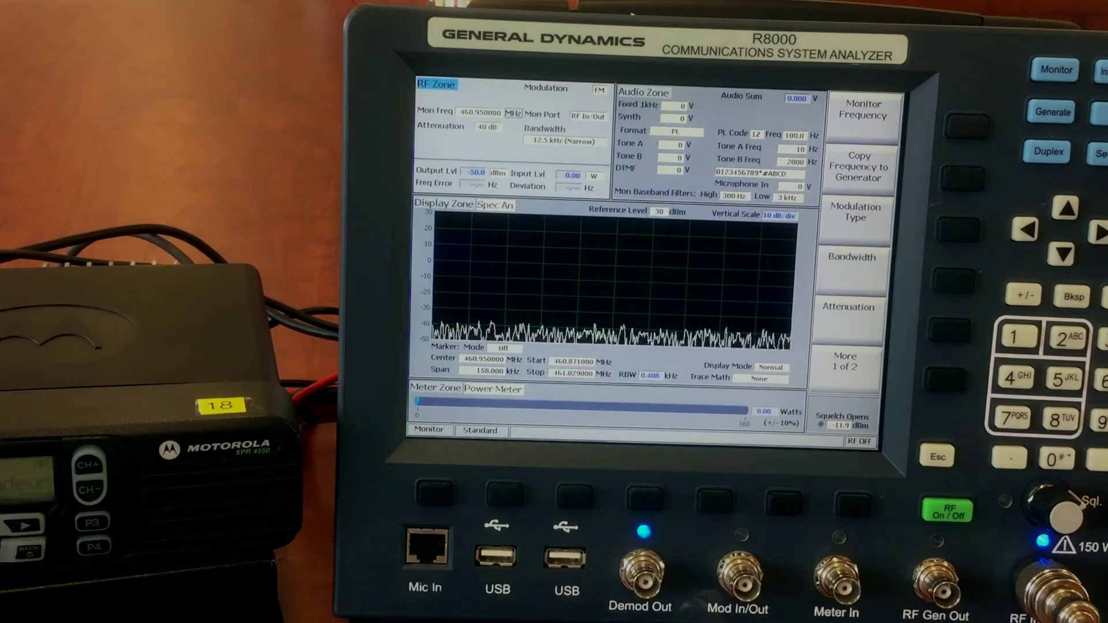
Change the analyzer's monitor frequency to 465.9625 MHz
left_click(968, 123)
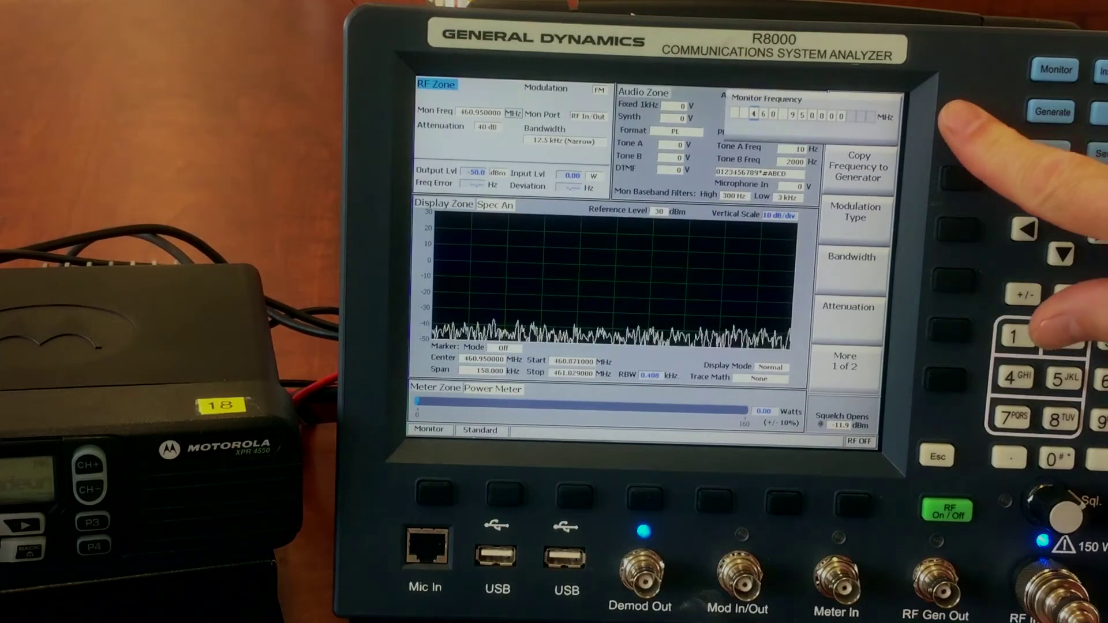
type("465.")
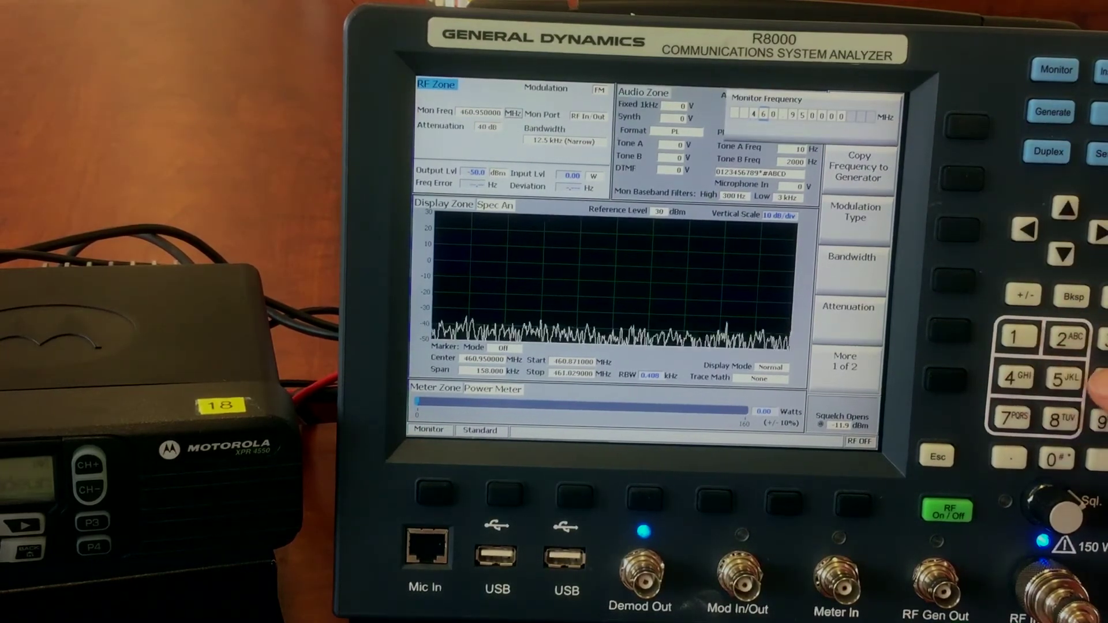
type("96")
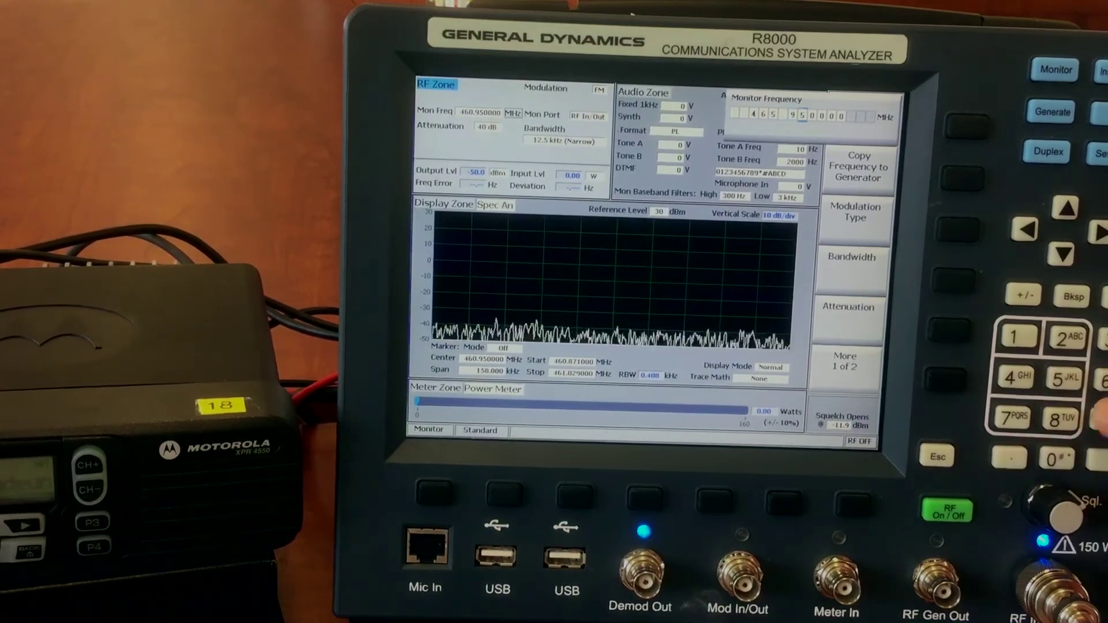
type("25")
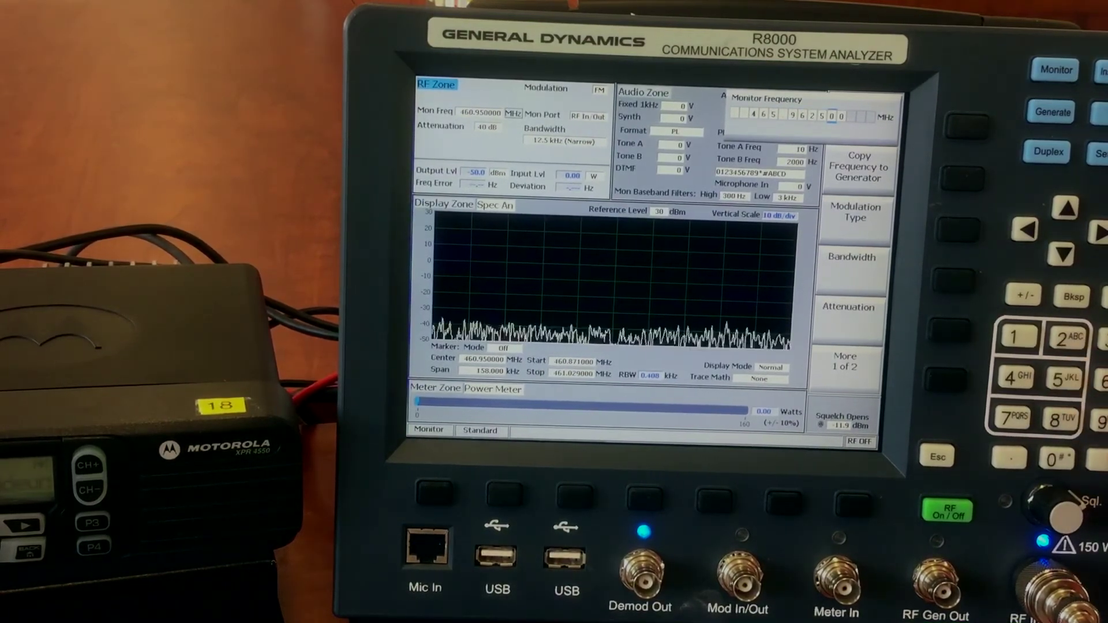
key("Return")
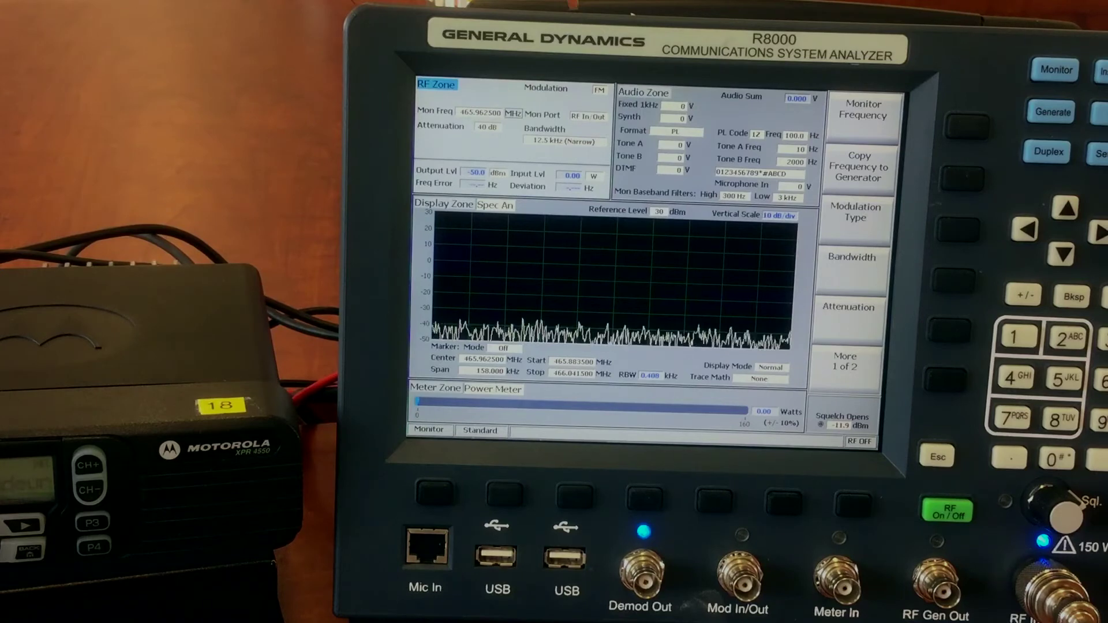